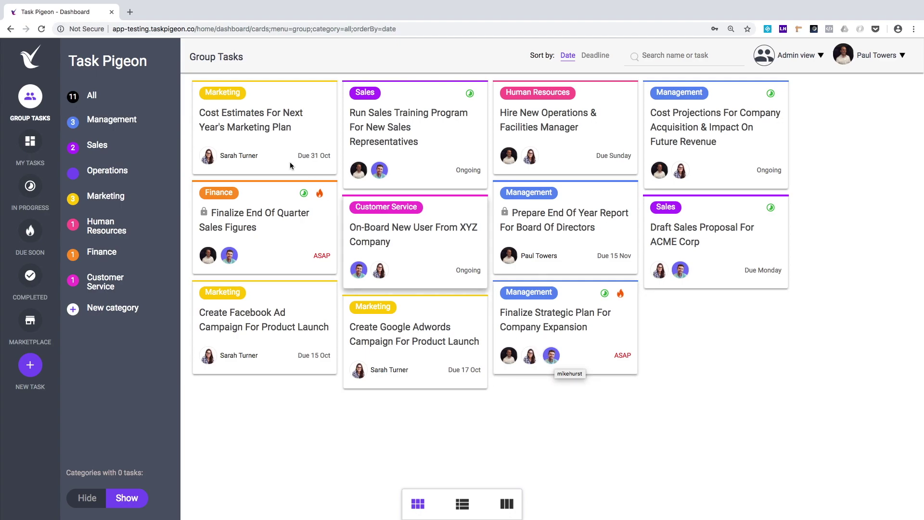
# - Show only my own tasks via the My Tasks sidebar filter
pyautogui.click(38, 139)
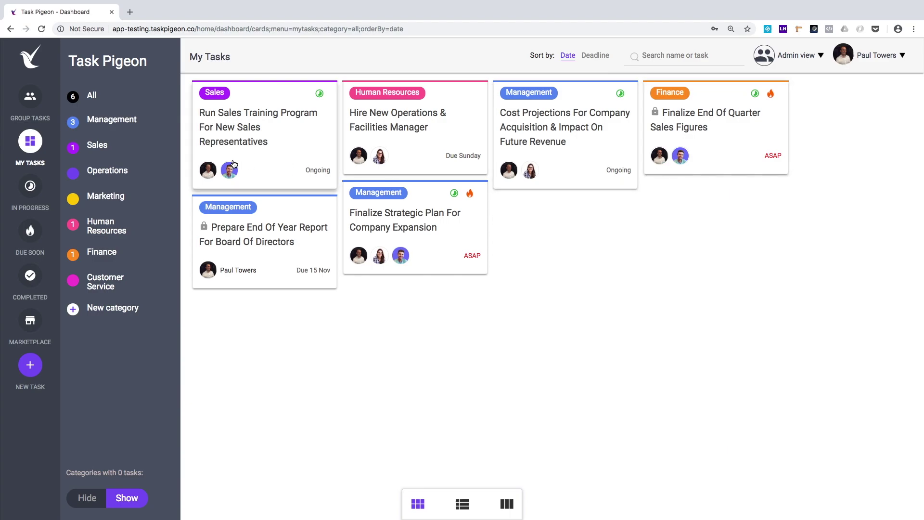
# - View the In Progress, Due Soon and Completed task filters, then return to Group Tasks
pyautogui.click(31, 187)
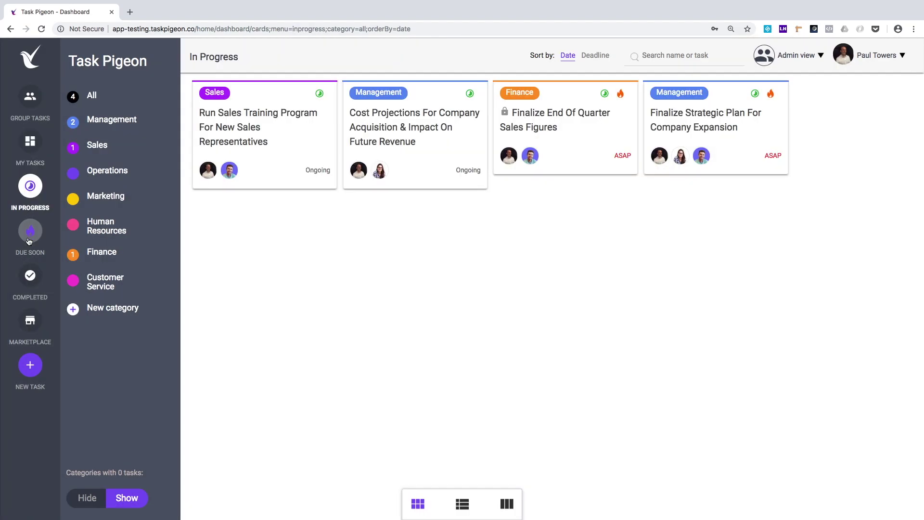
pyautogui.click(29, 238)
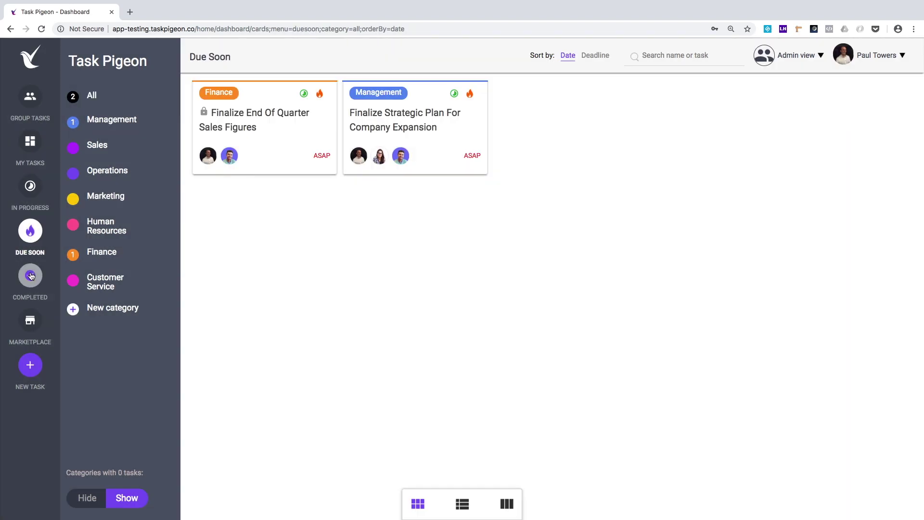
pyautogui.click(31, 275)
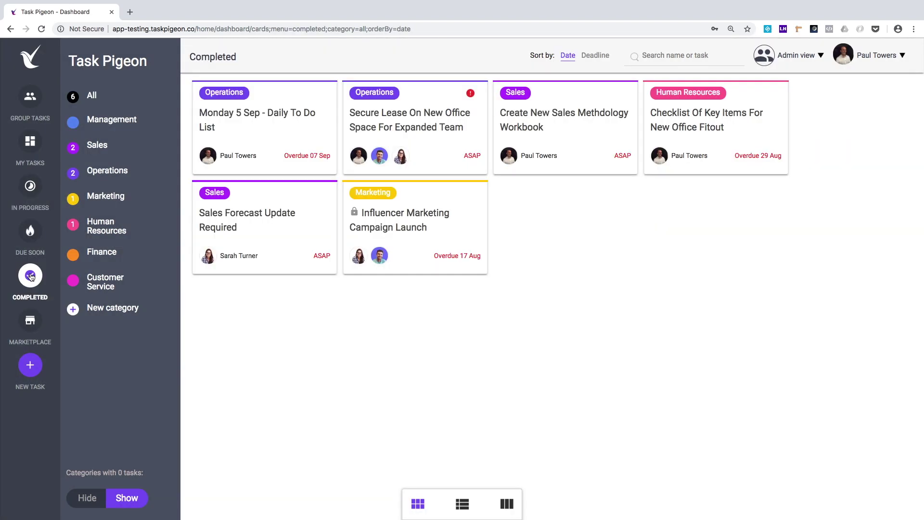
pyautogui.click(32, 99)
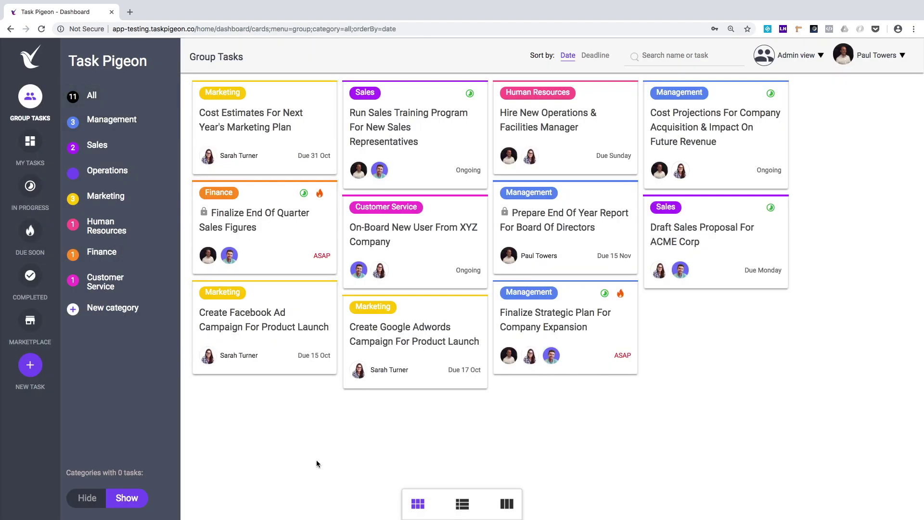
pyautogui.click(462, 506)
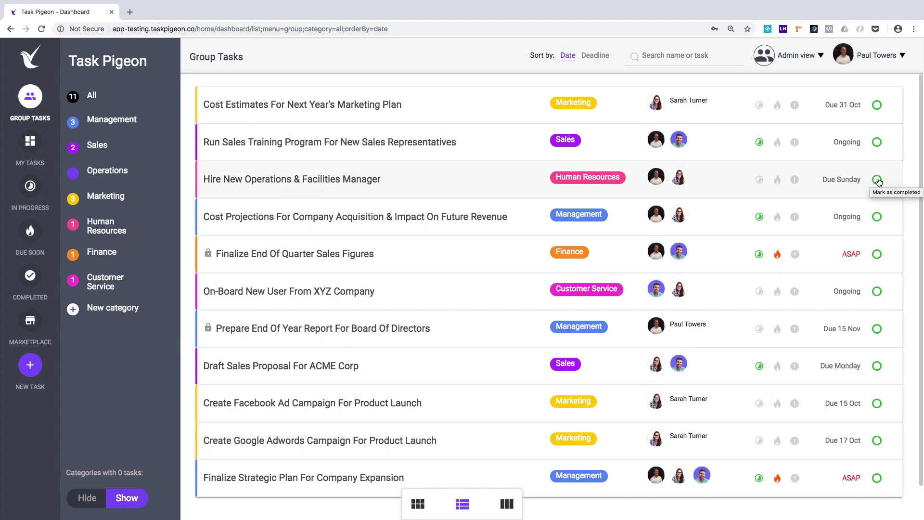
pyautogui.click(505, 505)
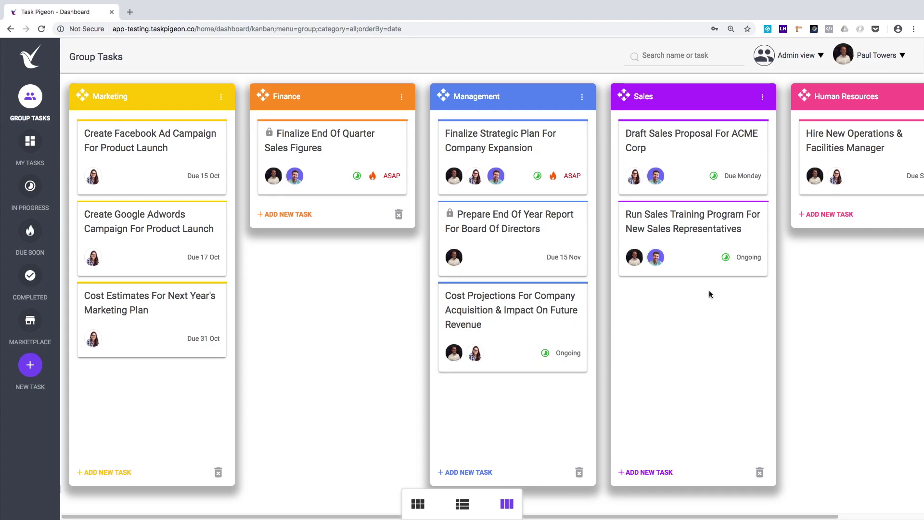
pyautogui.click(419, 504)
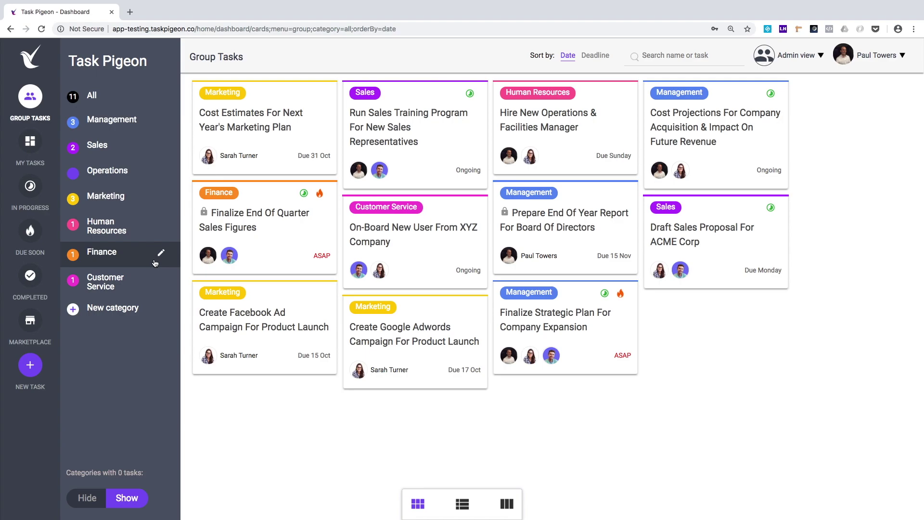
pyautogui.click(112, 120)
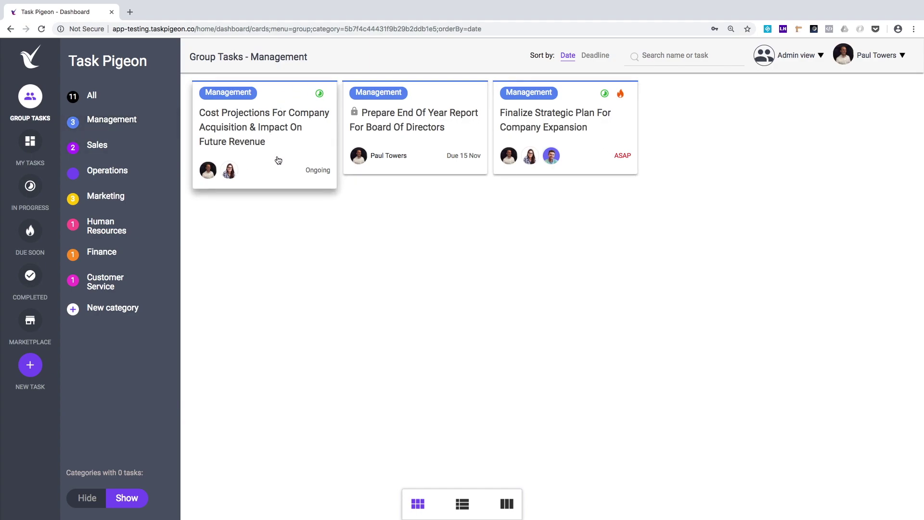
# - Show my Management tasks as a list and as cards, widen to all categories, then return to Group Tasks
pyautogui.click(29, 144)
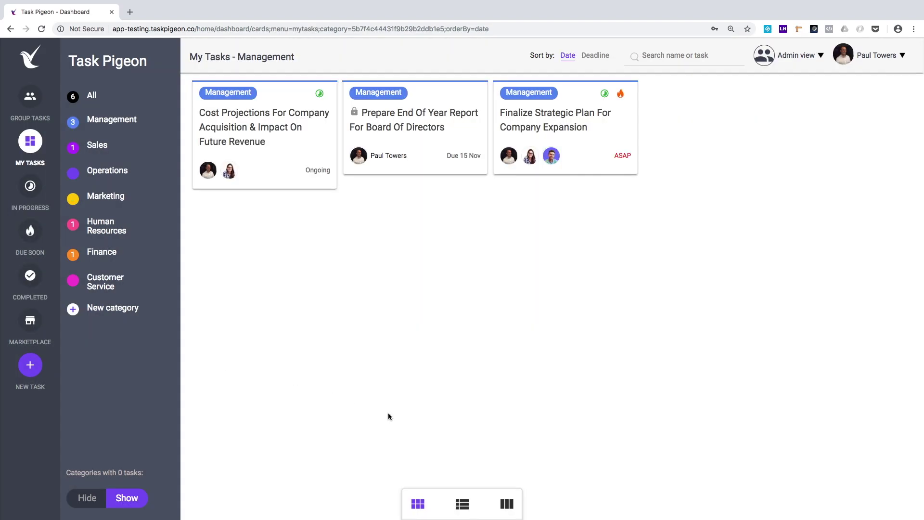
pyautogui.click(461, 503)
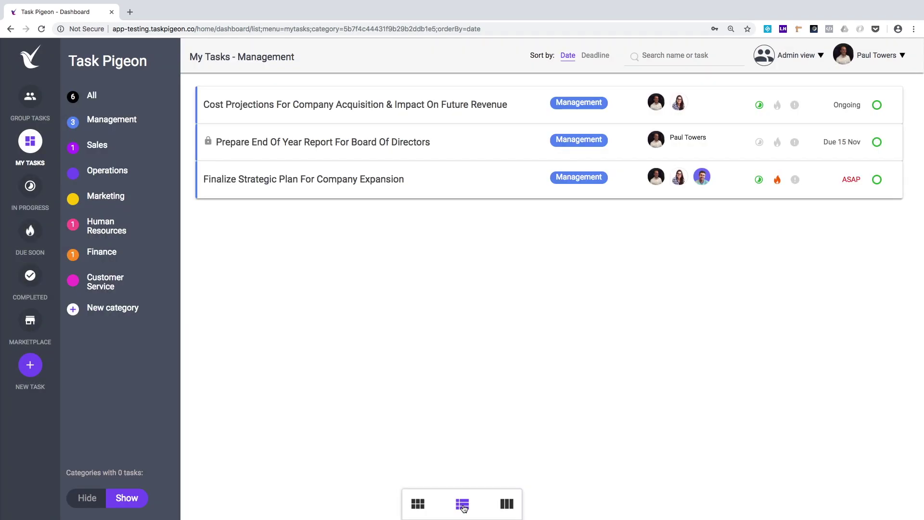
pyautogui.click(418, 504)
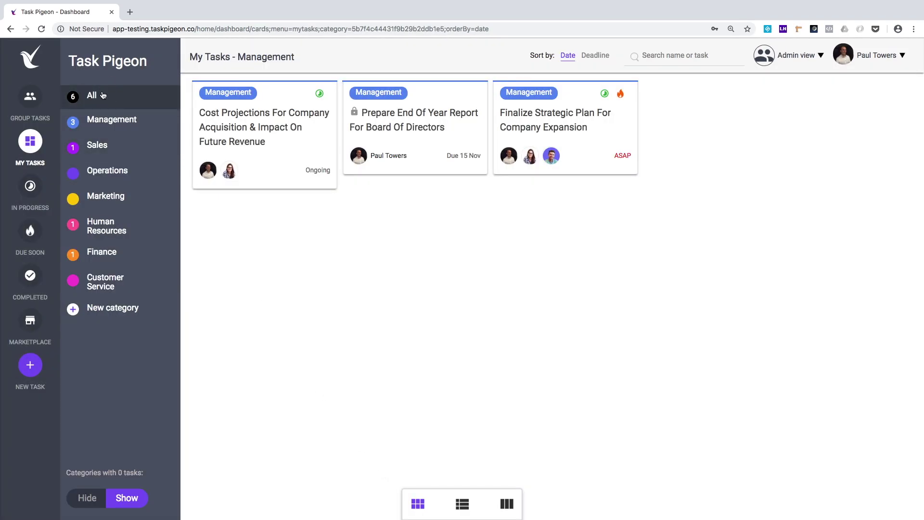
pyautogui.click(104, 93)
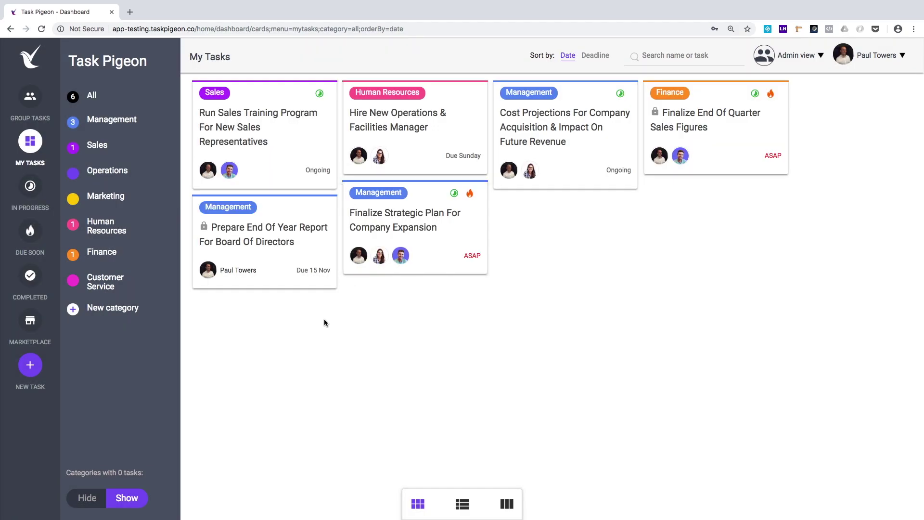
pyautogui.click(30, 97)
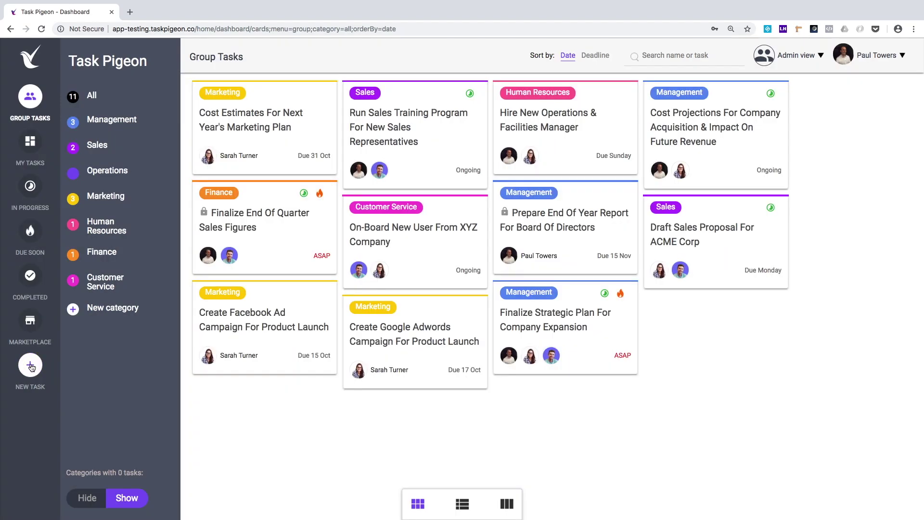
# - Start a new task, try Checklist mode with two extra item fields, then revert to General Task
pyautogui.click(30, 367)
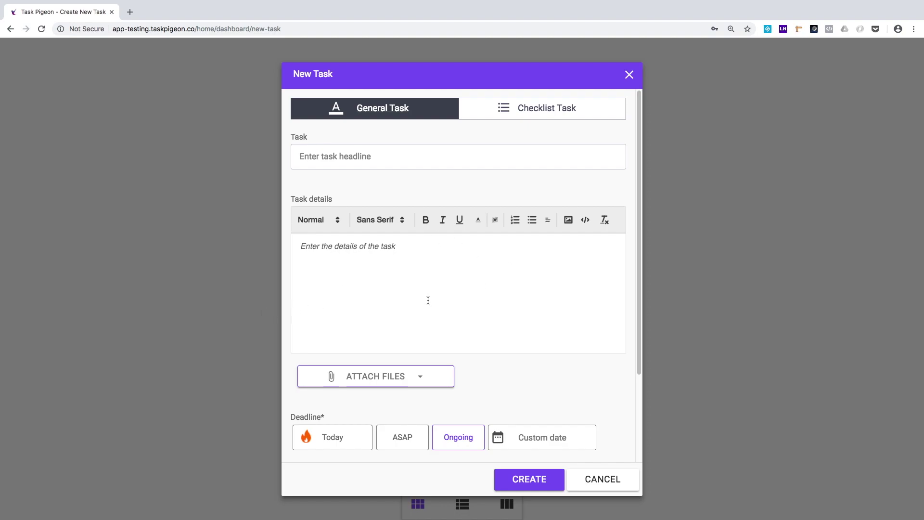
pyautogui.click(547, 113)
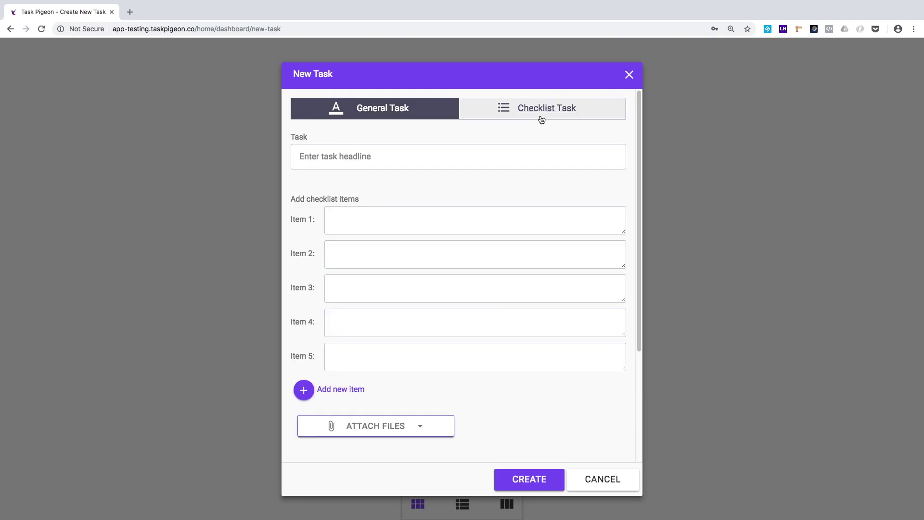
pyautogui.scroll(-1, 425, 208)
pyautogui.scroll(-1, 425, 207)
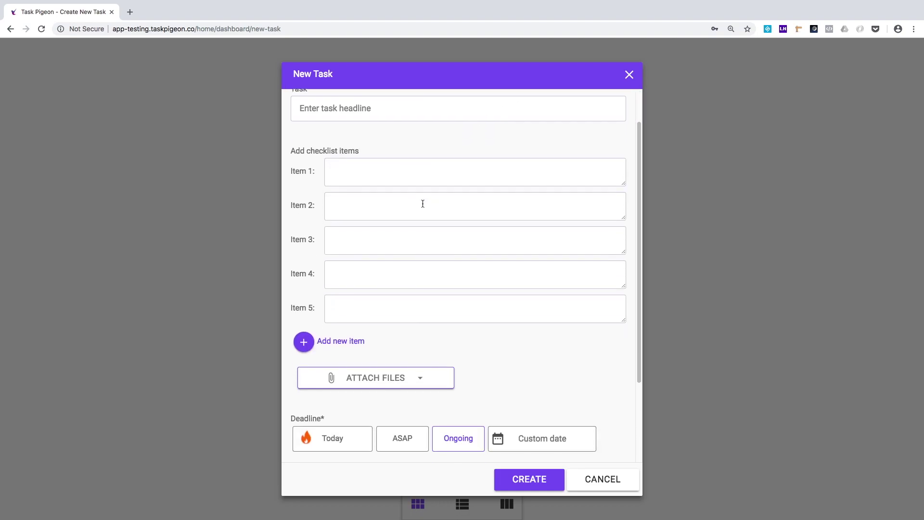
pyautogui.click(307, 344)
pyautogui.click(306, 375)
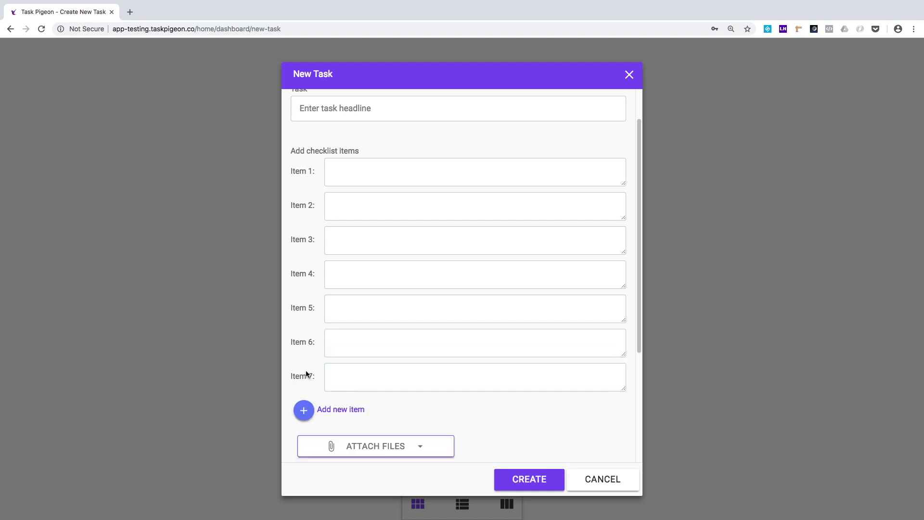
pyautogui.scroll(2, 324, 324)
pyautogui.click(386, 107)
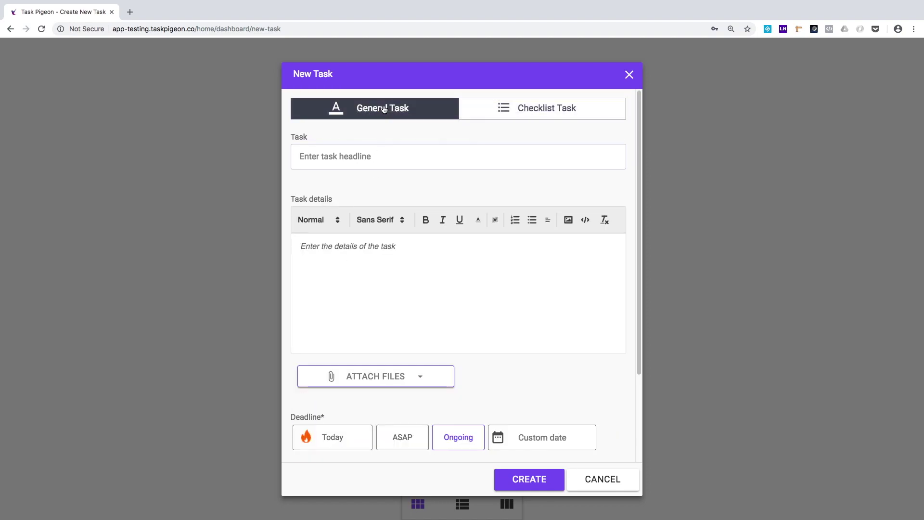
pyautogui.scroll(-3, 515, 259)
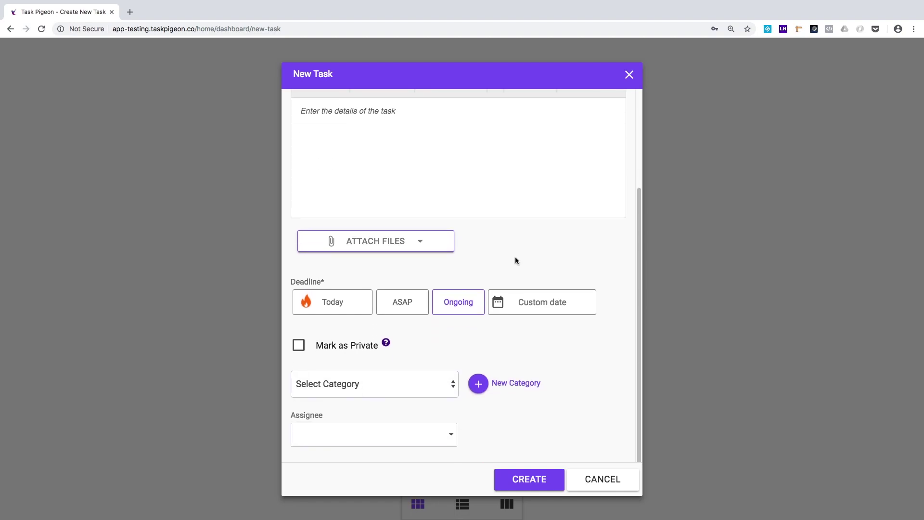
# - Check the Attach Files sources, then cancel the new task and confirm discarding it
pyautogui.click(423, 225)
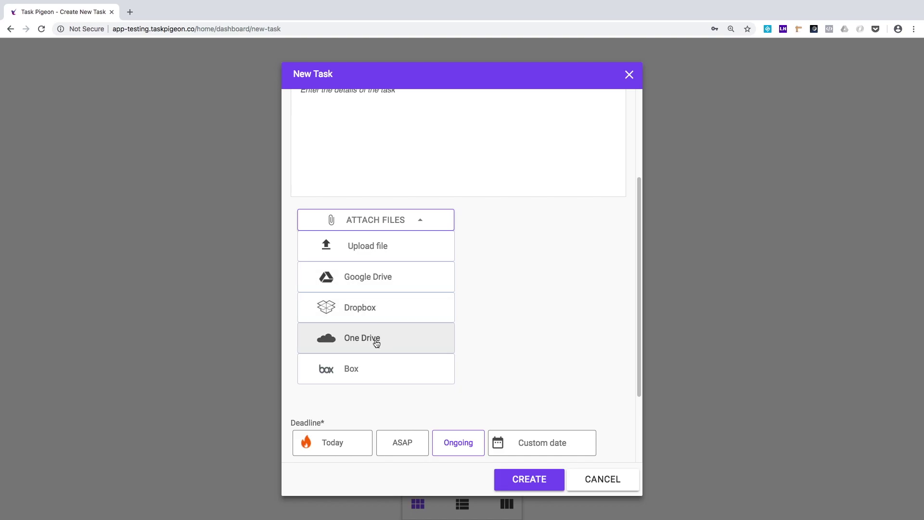
pyautogui.scroll(-2, 499, 376)
pyautogui.scroll(-3, 462, 377)
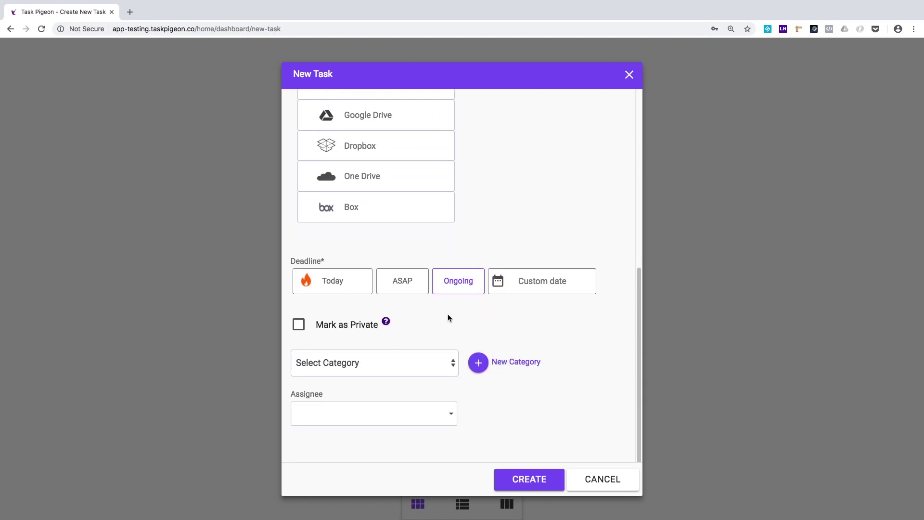
pyautogui.click(438, 279)
pyautogui.click(609, 483)
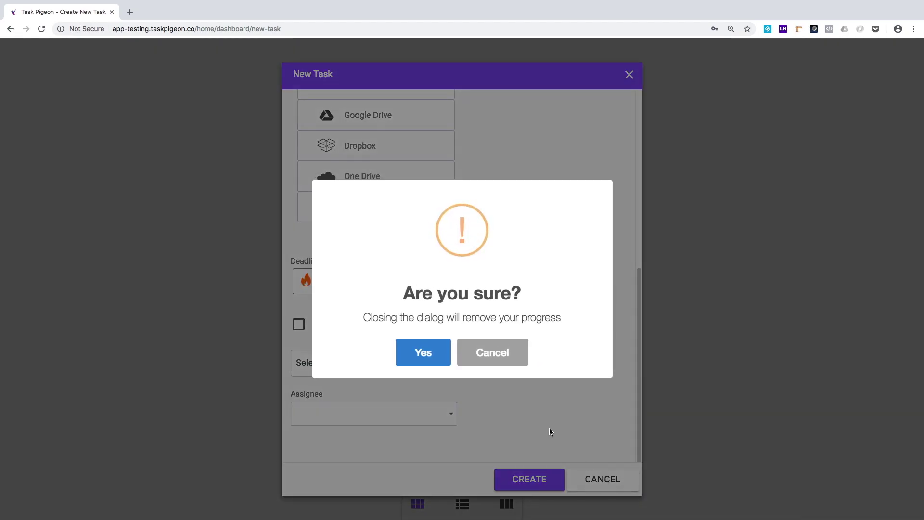
pyautogui.click(426, 345)
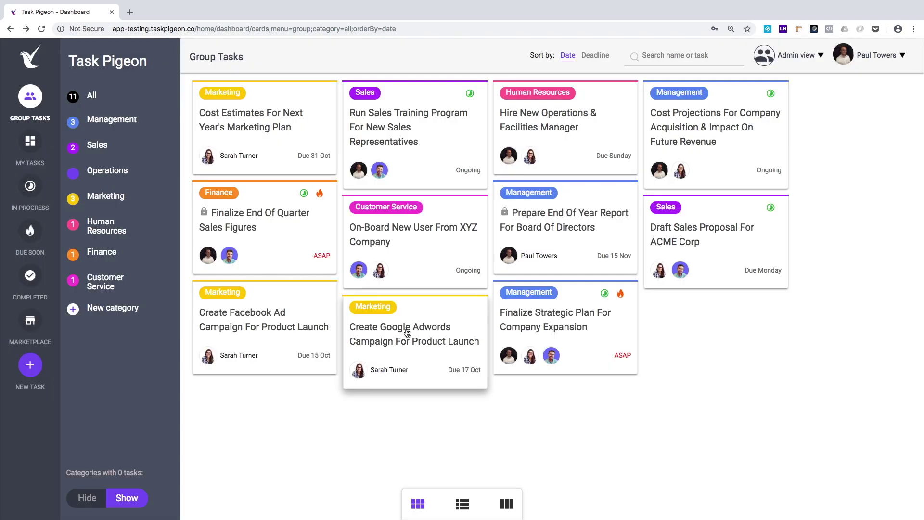
# - View the Google Adwords campaign task's description and comments, then close its details
pyautogui.click(403, 337)
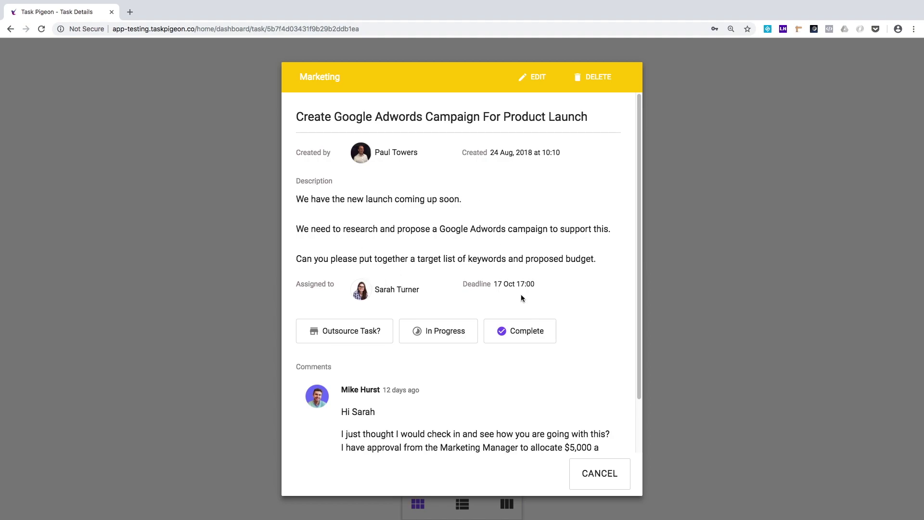
pyautogui.scroll(-3, 484, 286)
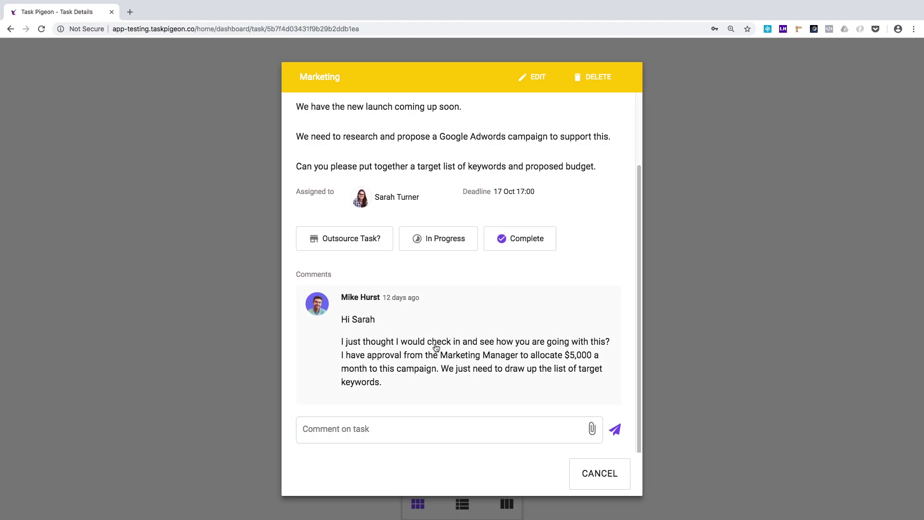
pyautogui.scroll(-1, 443, 344)
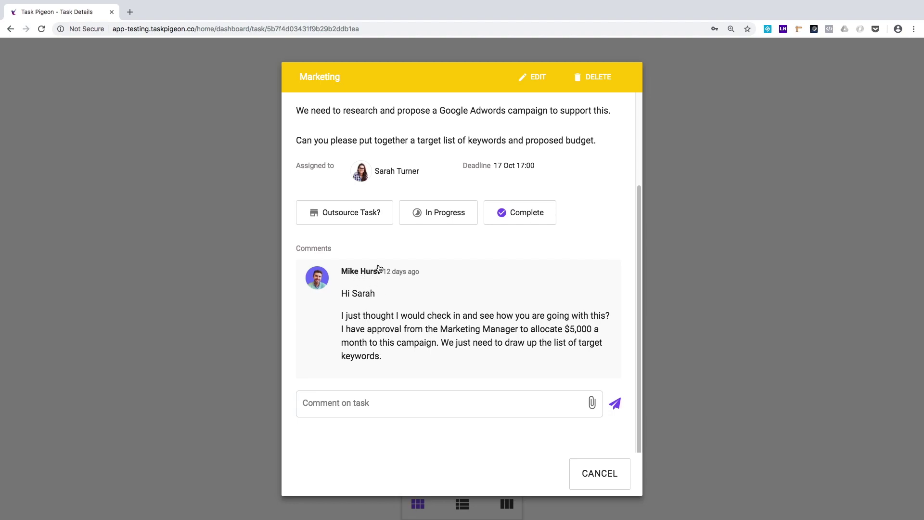
pyautogui.click(698, 196)
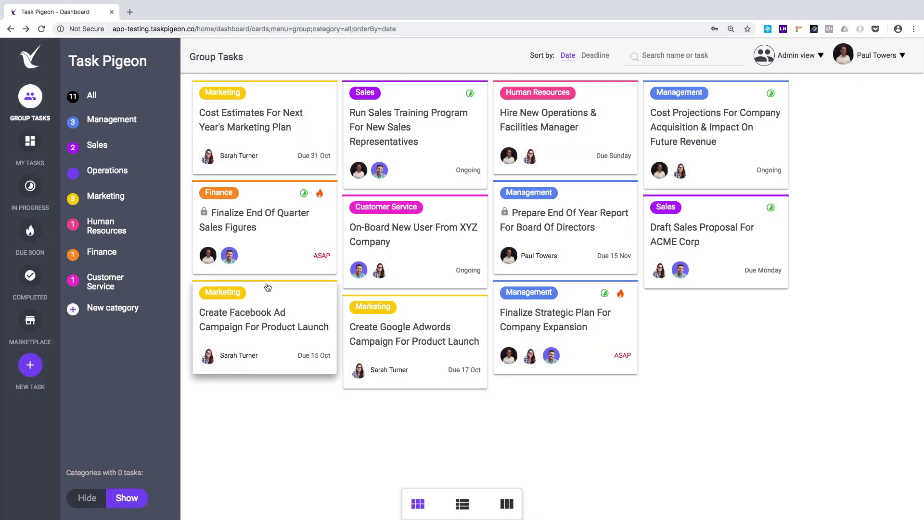